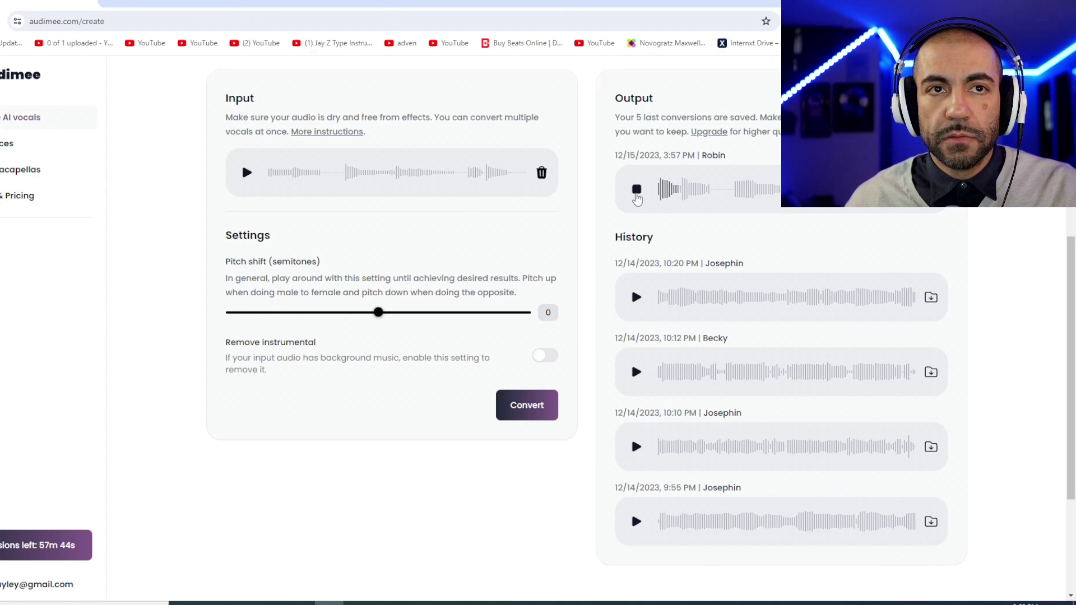
# - Stop the Robin conversion preview, then in ACID Pro mute the original vocal track and play the beat without vocals
pyautogui.click(636, 191)
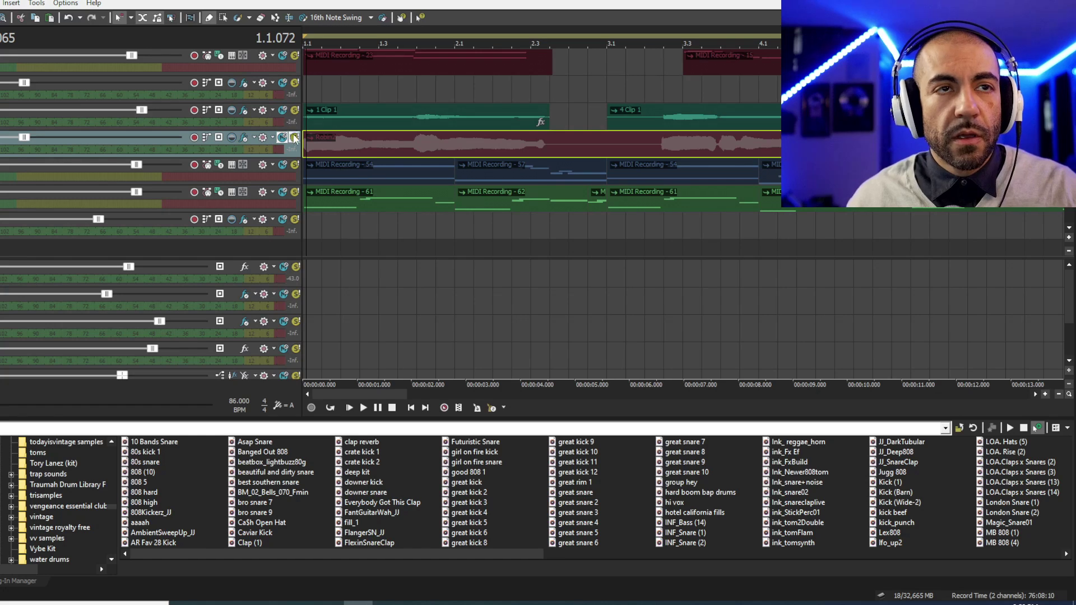
pyautogui.click(285, 111)
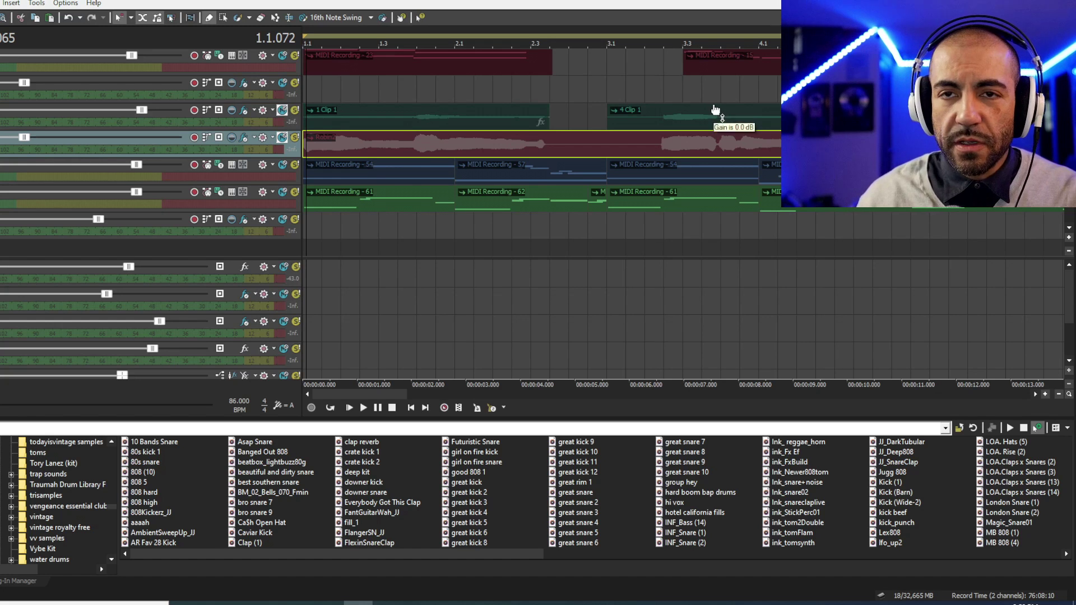
pyautogui.click(348, 408)
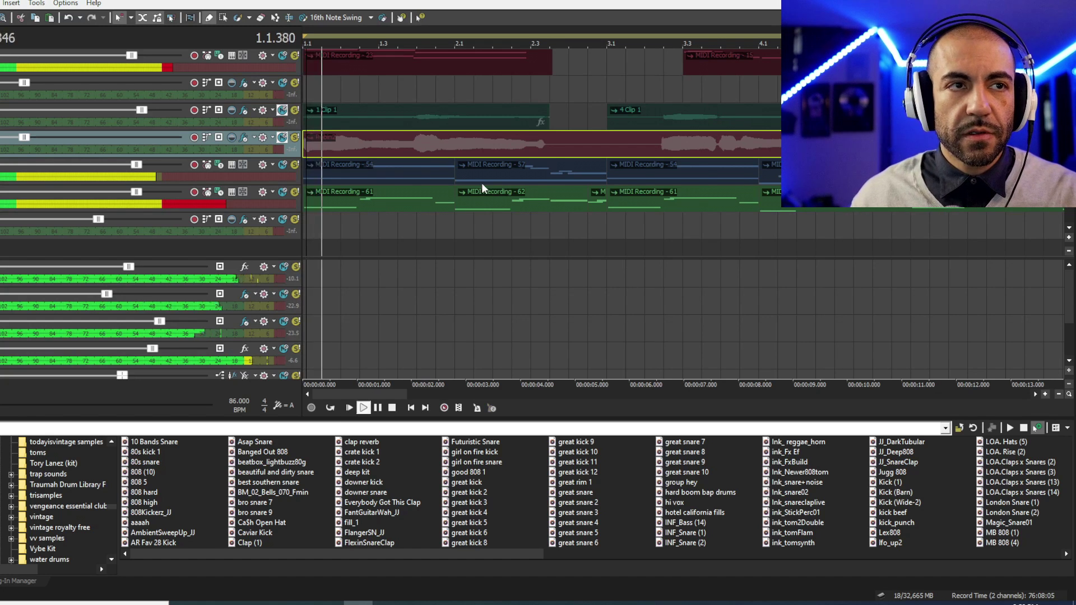
pyautogui.scroll(-3, 502, 193)
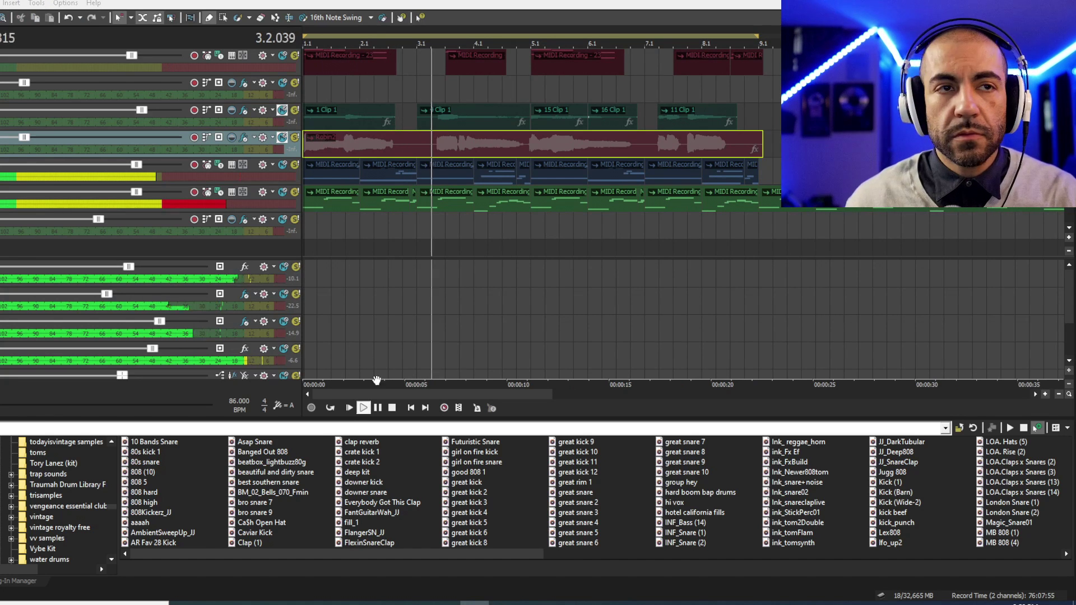
# - Play the beat from the start with the Robin vocal track audible and raise that track's volume slightly
pyautogui.click(309, 229)
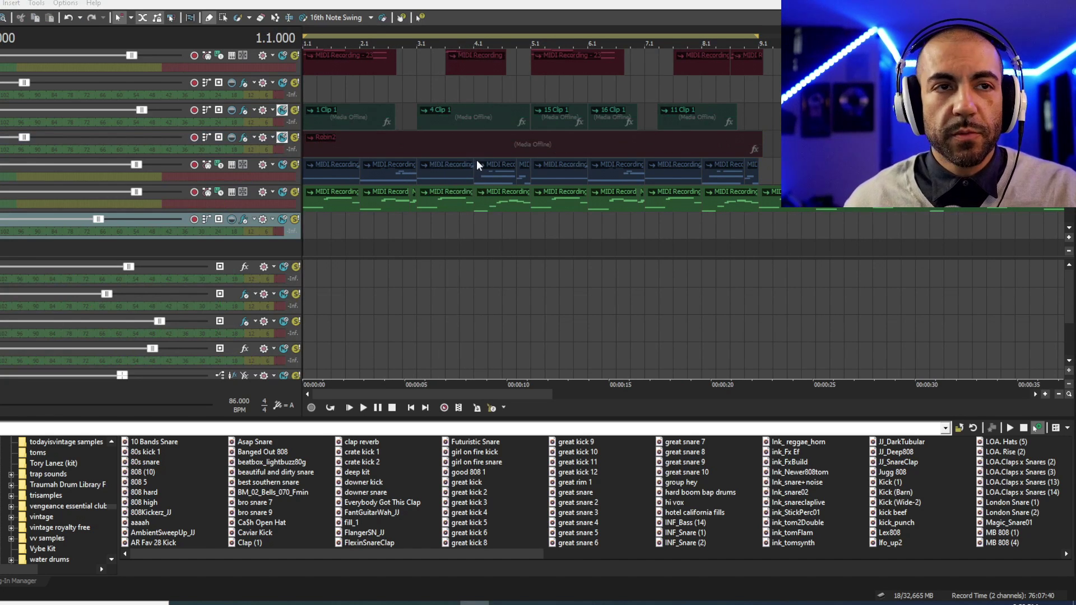
pyautogui.click(309, 147)
pyautogui.press('space')
pyautogui.moveTo(25, 140); pyautogui.dragTo(35, 144)
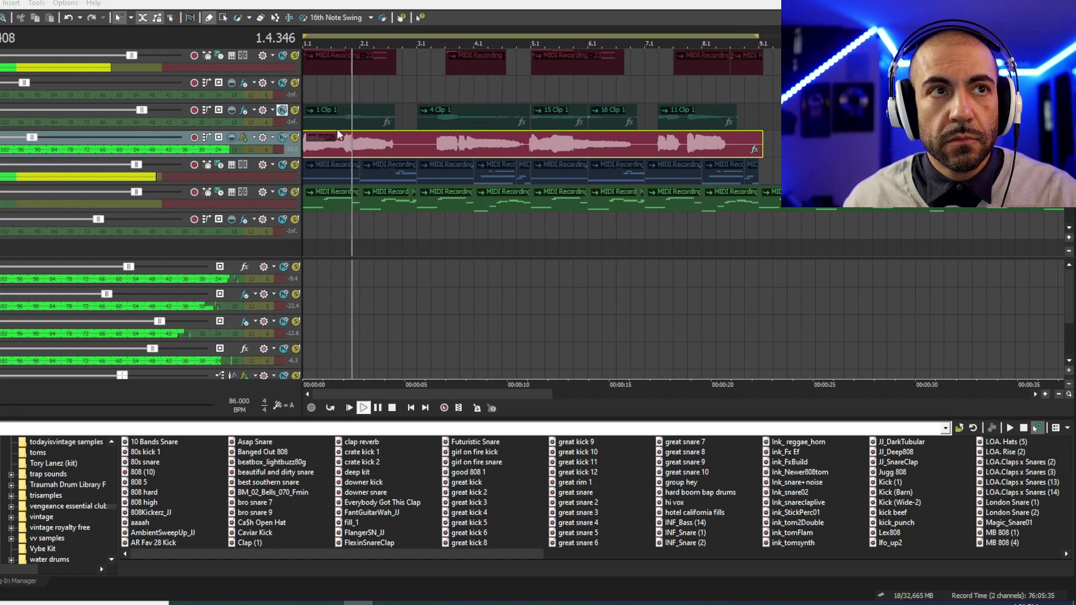
pyautogui.moveTo(32, 140)
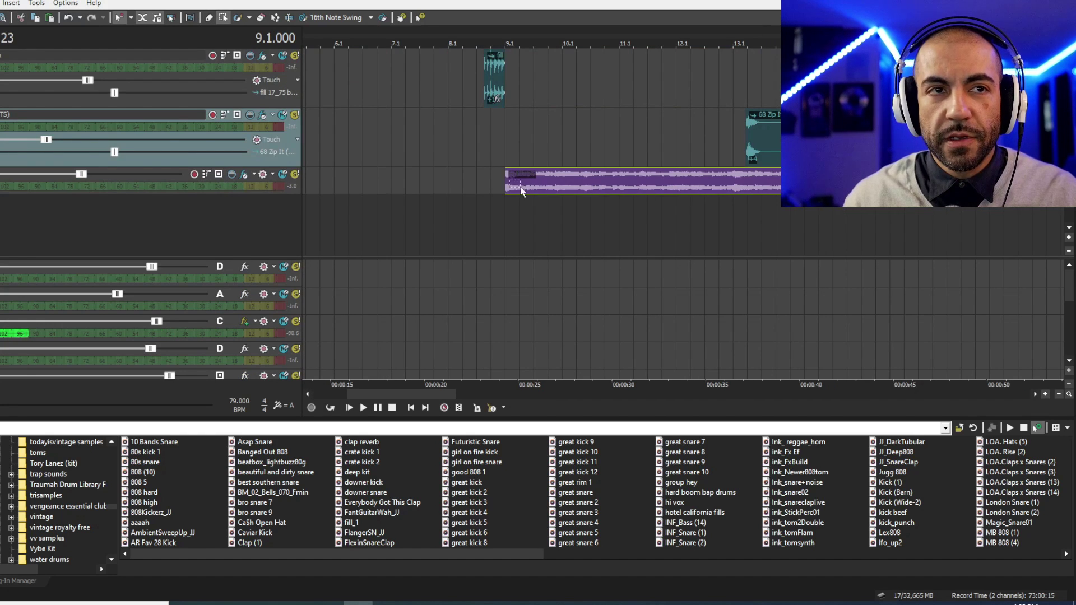
# - Listen to the purple idea clip from bar 9.1 and again from bar 13.1
pyautogui.click(509, 180)
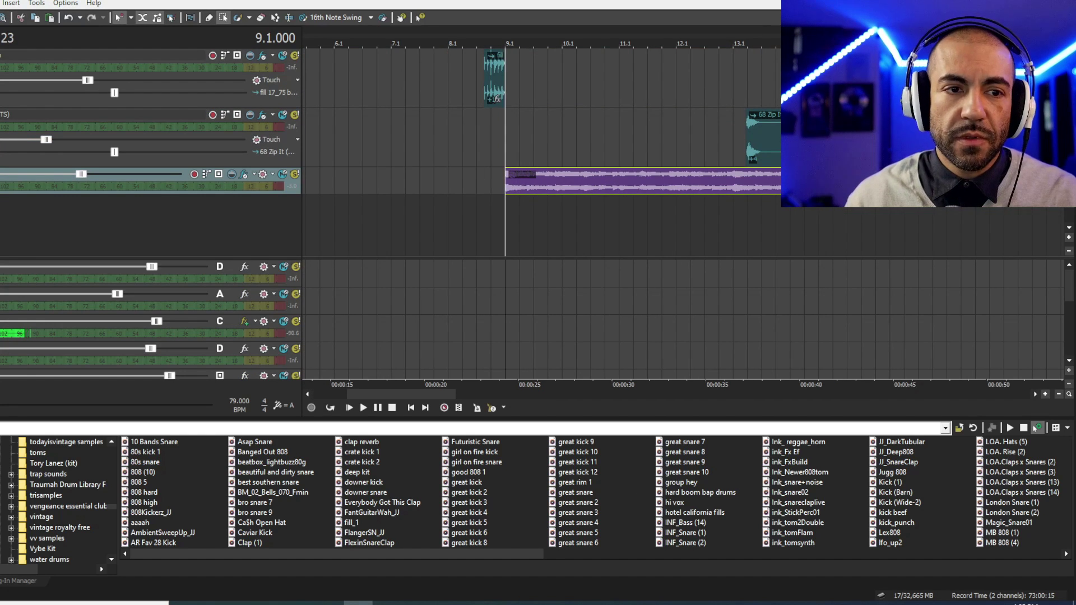
pyautogui.click(606, 247)
pyautogui.press('space')
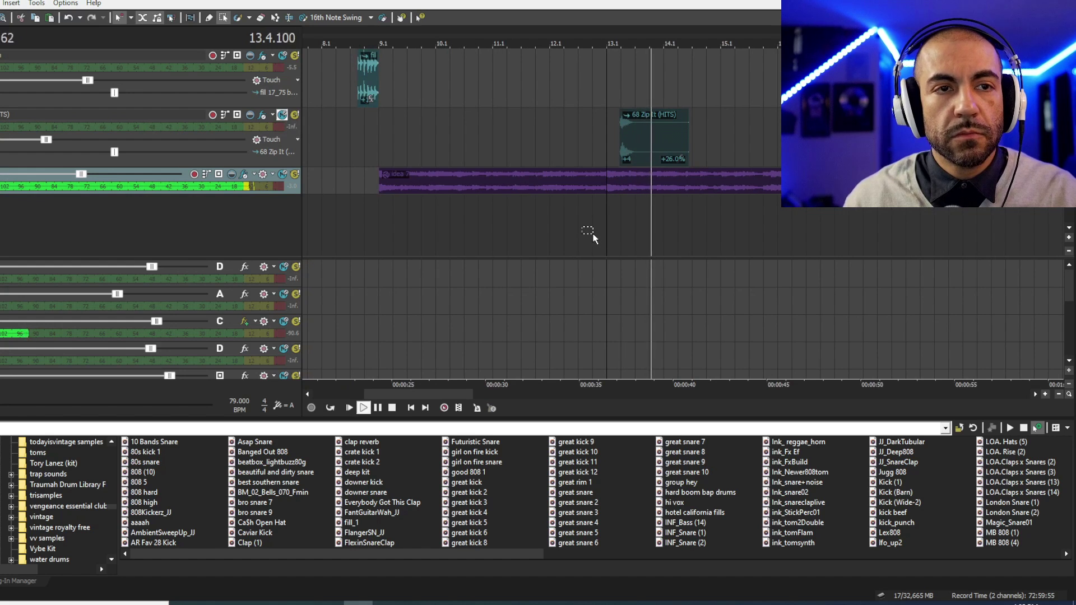
pyautogui.scroll(-3, 606, 228)
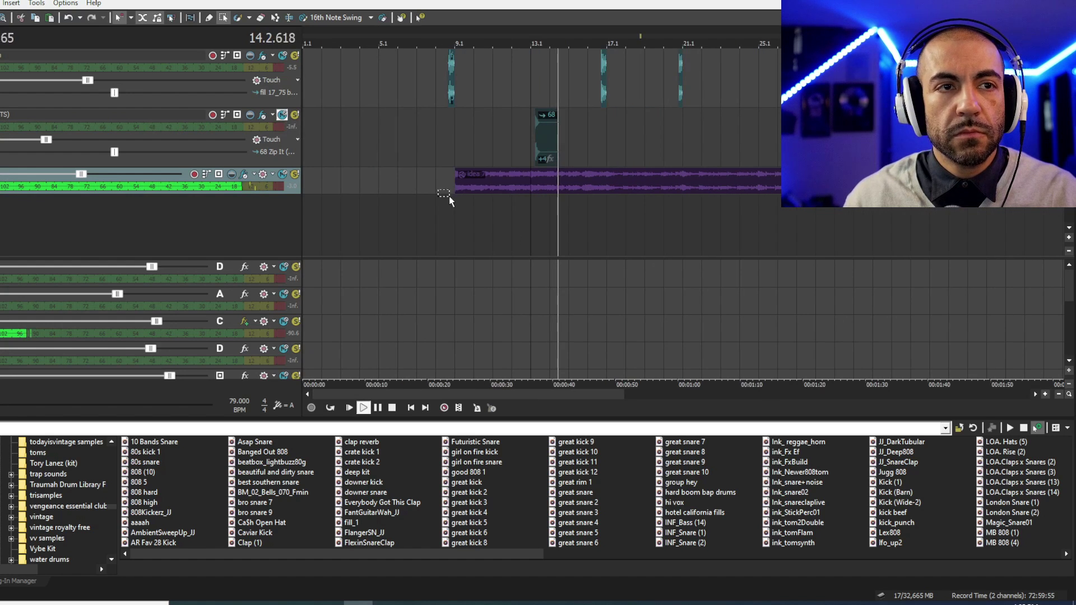
pyautogui.scroll(2, 679, 213)
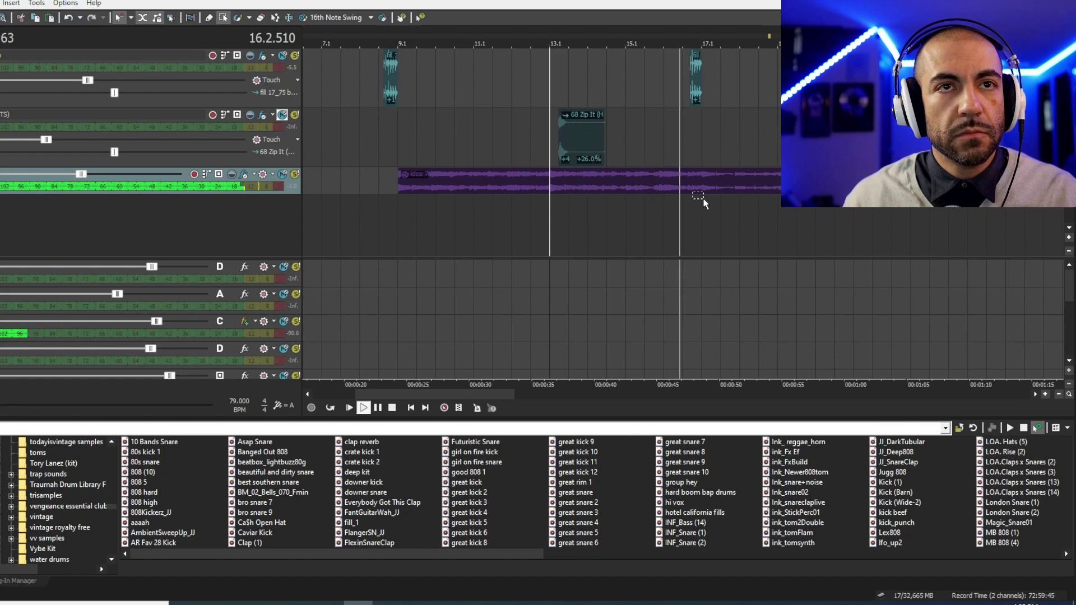
pyautogui.press('space')
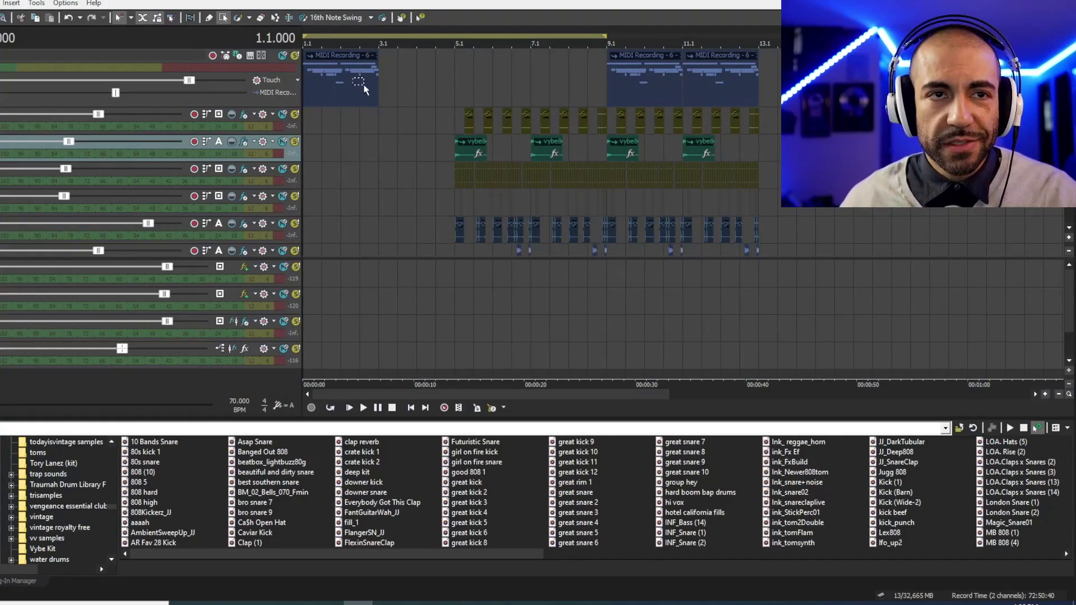
# - Play the synth MIDI part from the start, then load the synth samples WAV file into Audimee as the input audio
pyautogui.click(310, 119)
pyautogui.press('space')
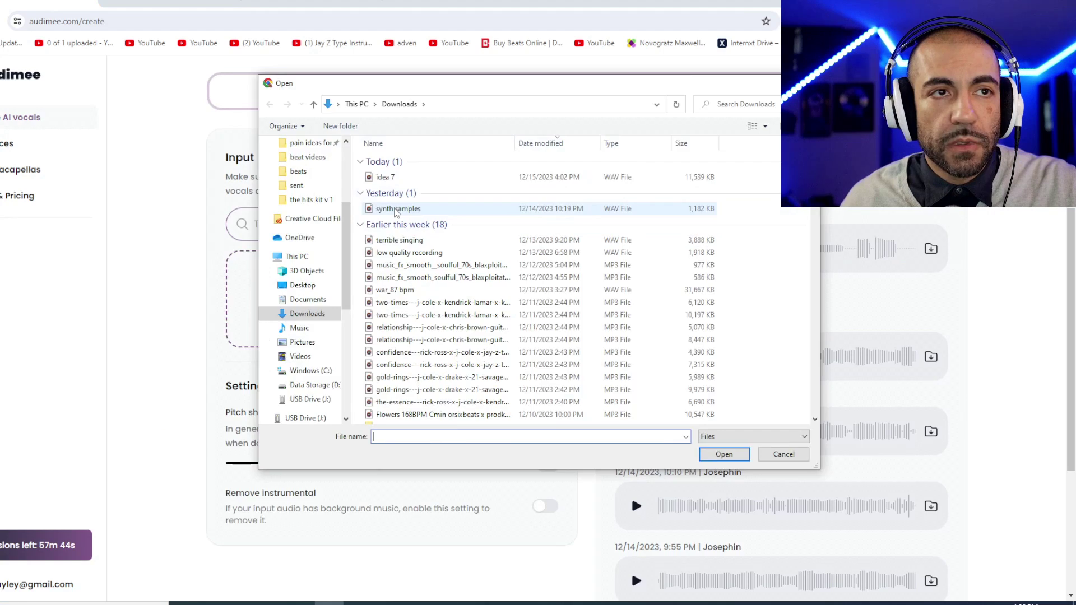
pyautogui.doubleClick(396, 209)
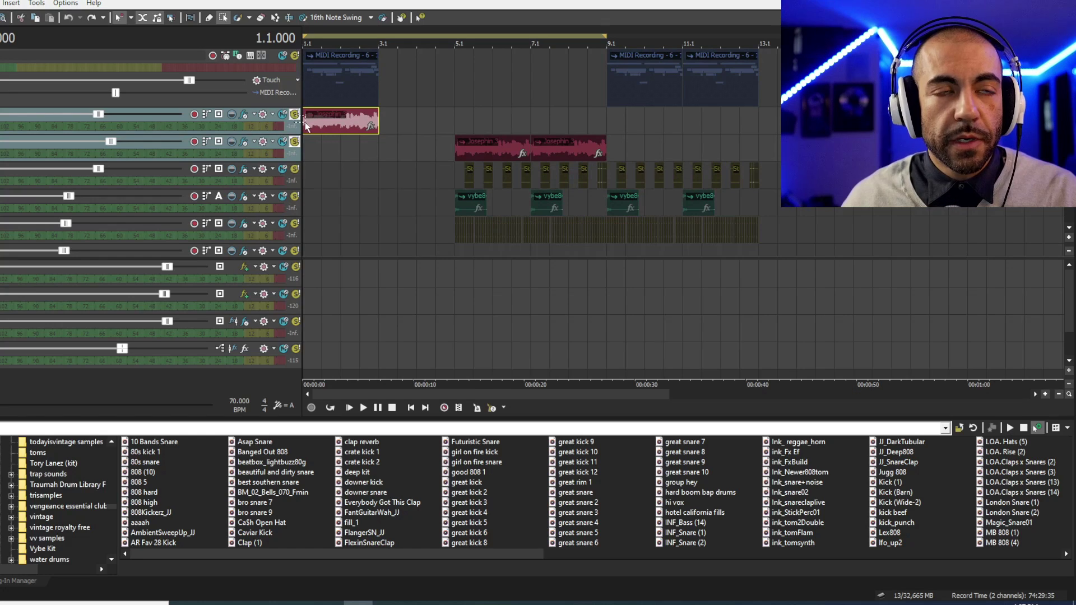
# - Play the Josephin vocal clip at the start of the ACID Pro project
pyautogui.scroll(2, 303, 127)
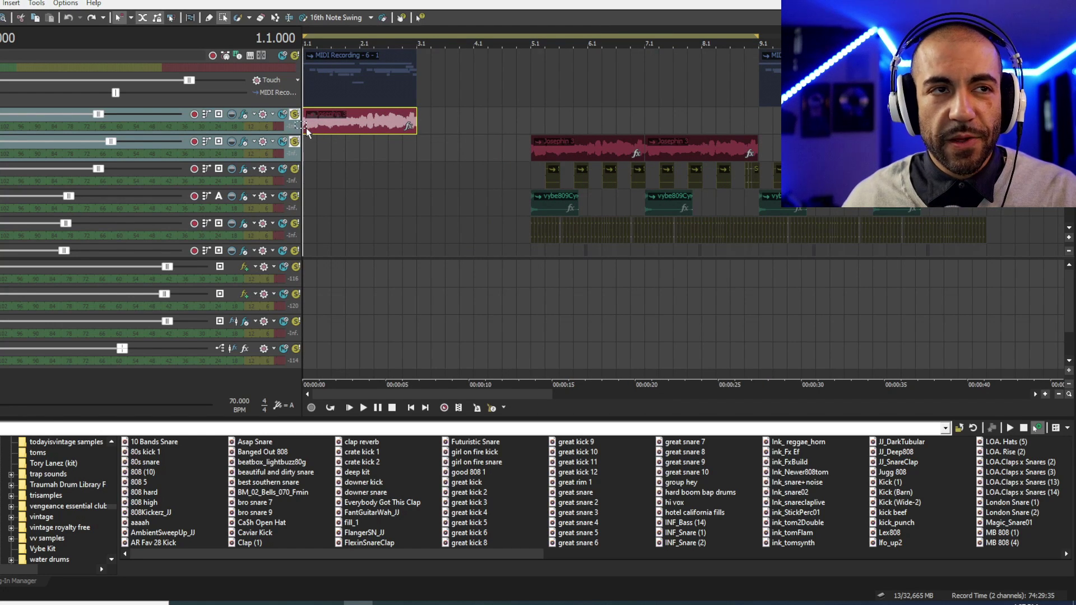
pyautogui.press('space')
pyautogui.press('space')
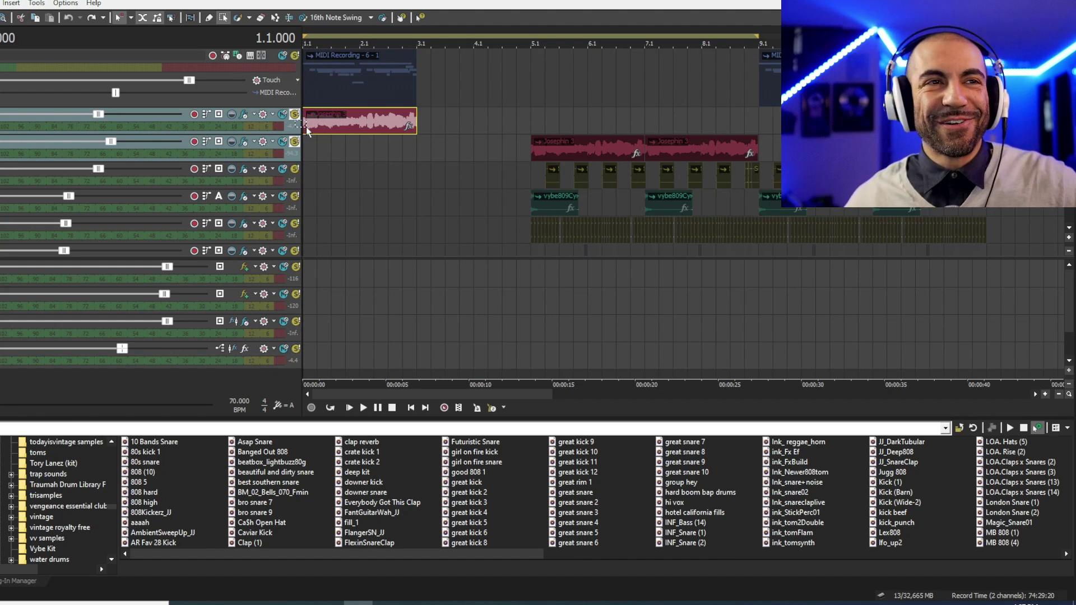
# - Try moving the Josephin clip from bar 5.1 to bar 3.1 and play it from there
pyautogui.moveTo(534, 148); pyautogui.dragTo(413, 154)
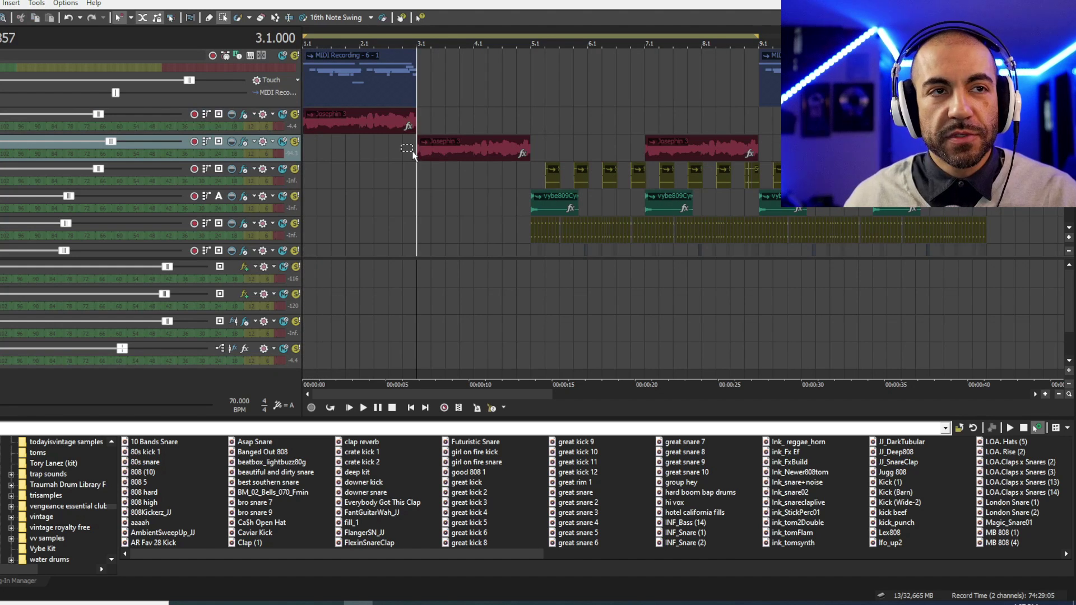
pyautogui.press('space')
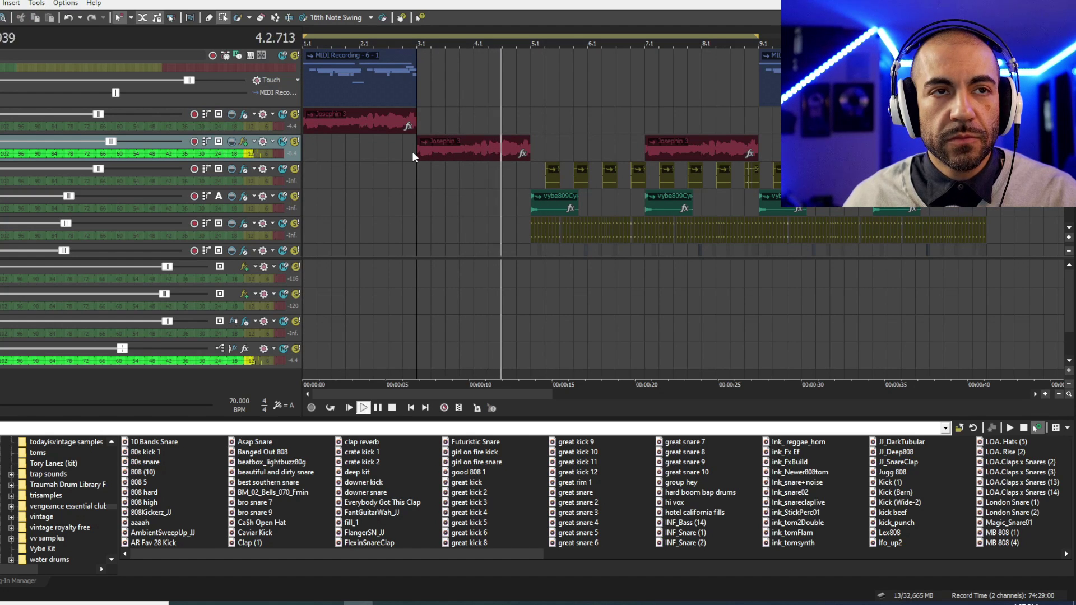
pyautogui.press('space')
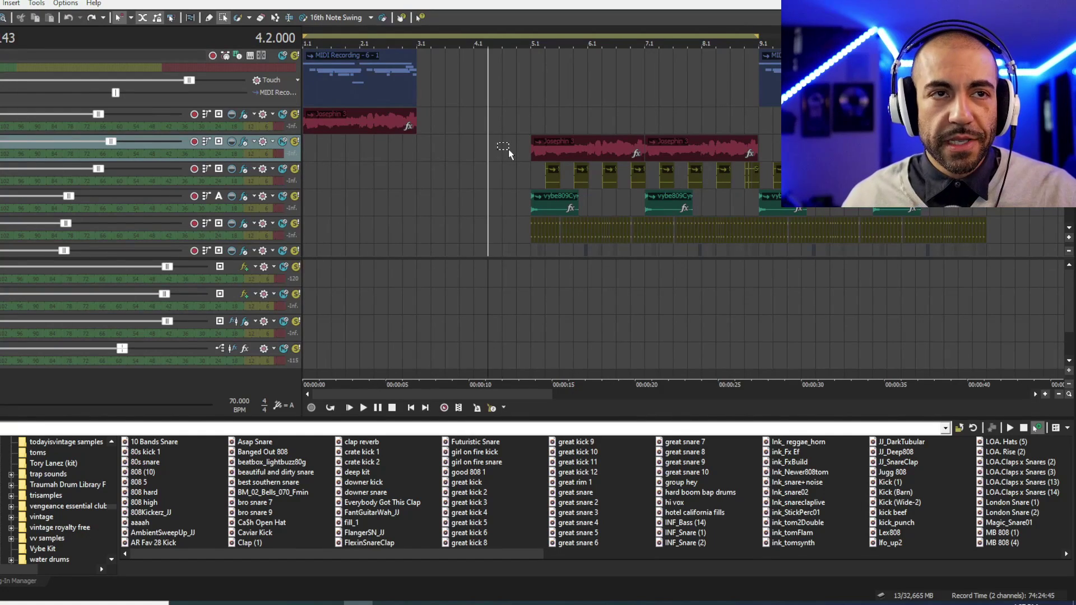
# - Play the arrangement from 4.3.000 to hear the Josephin clips together with the drums
pyautogui.click(508, 149)
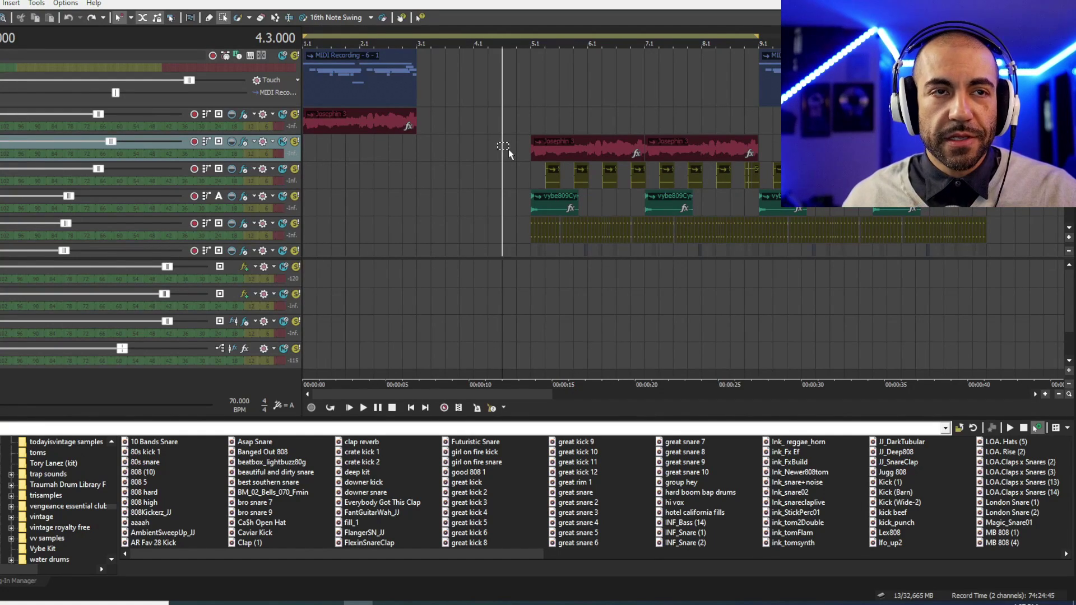
pyautogui.press('space')
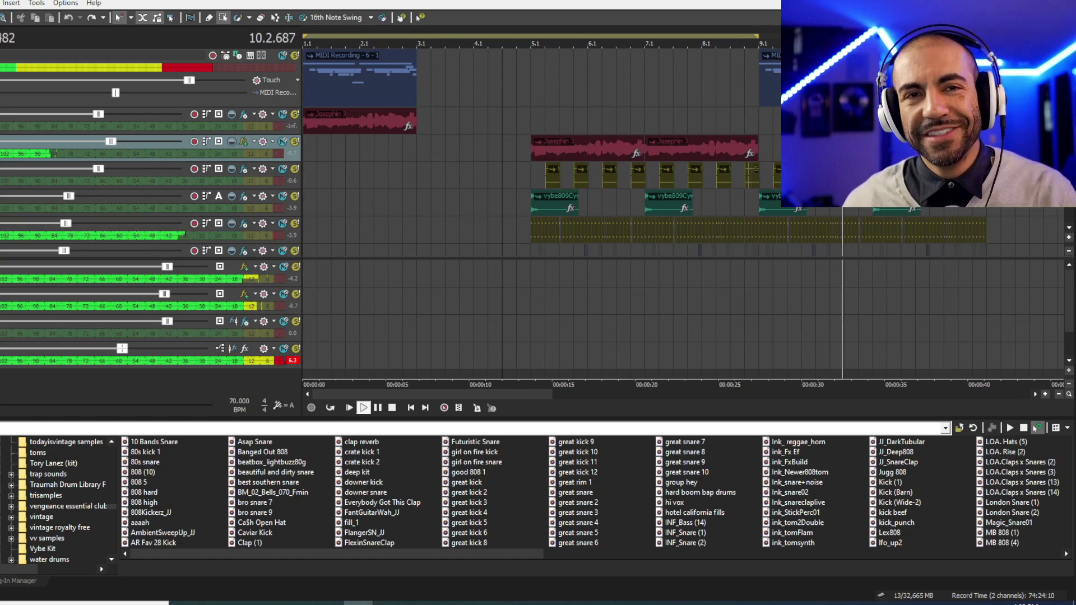
pyautogui.press('space')
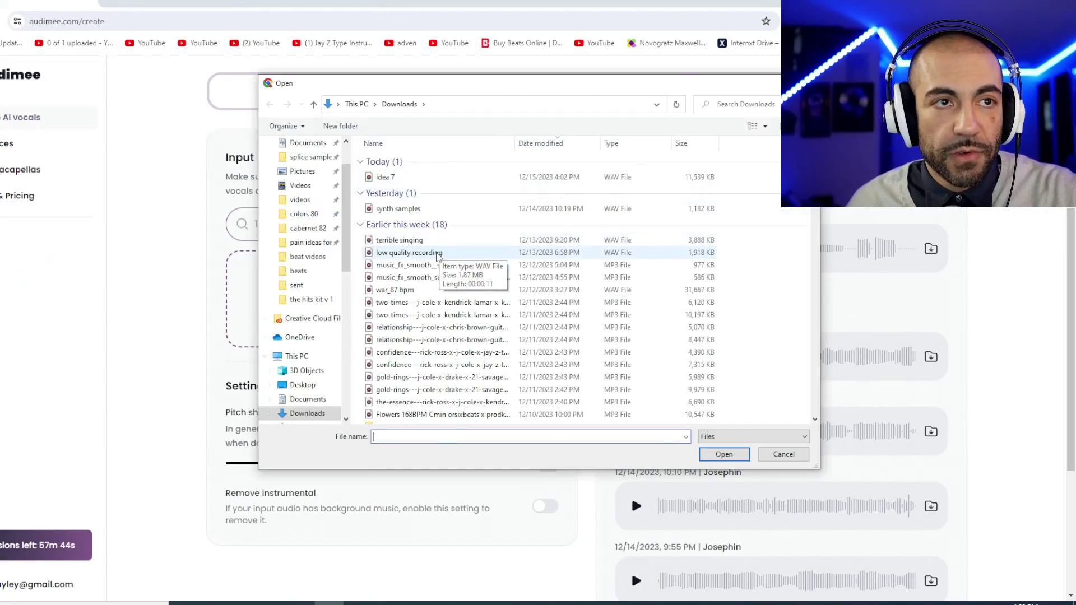
# - Load the low quality recording WAV file into Audimee as the input audio and play it back
pyautogui.doubleClick(438, 253)
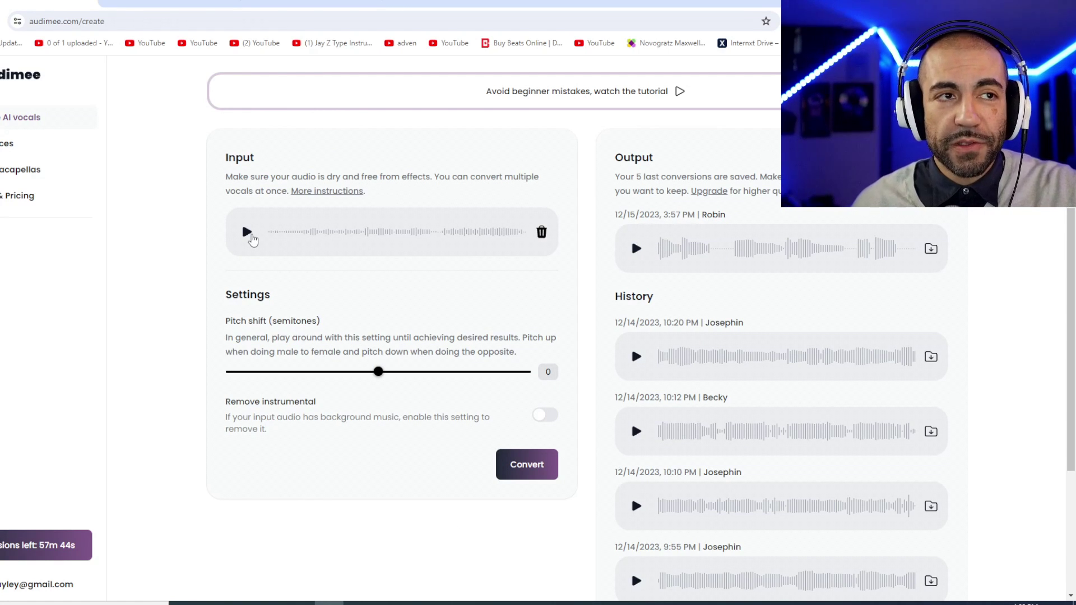
pyautogui.click(249, 238)
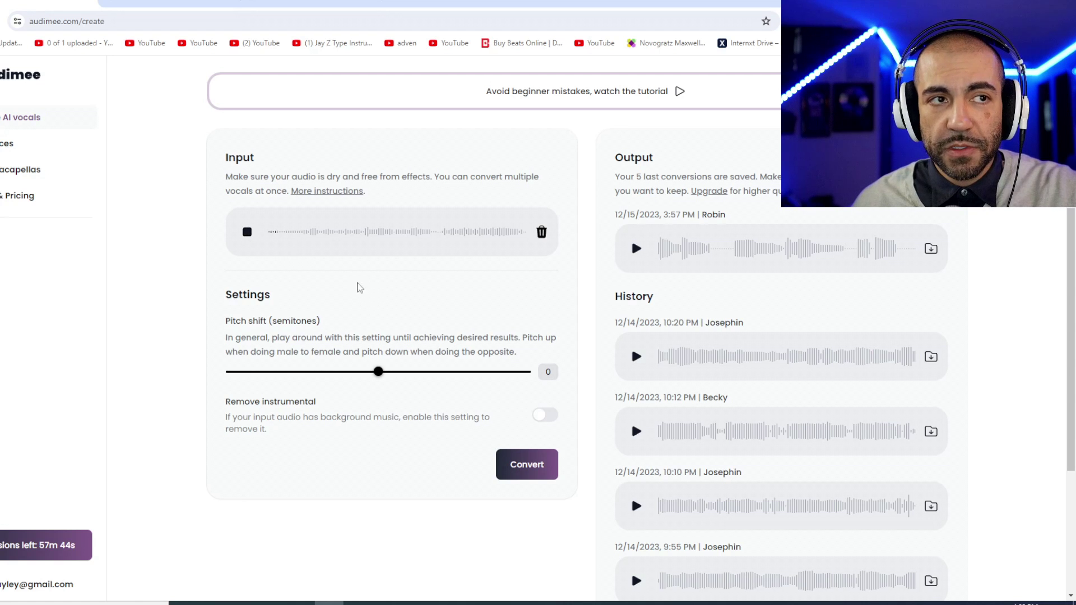
pyautogui.scroll(1, 347, 283)
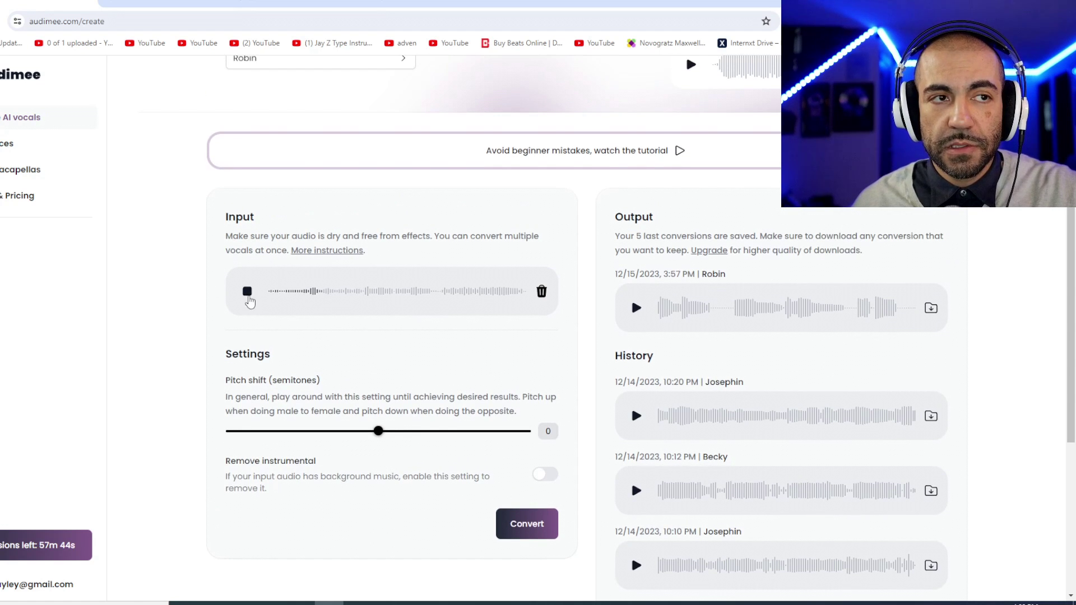
# - Listen to the Mark conversion of the low quality recording in the output
pyautogui.scroll(1, 355, 335)
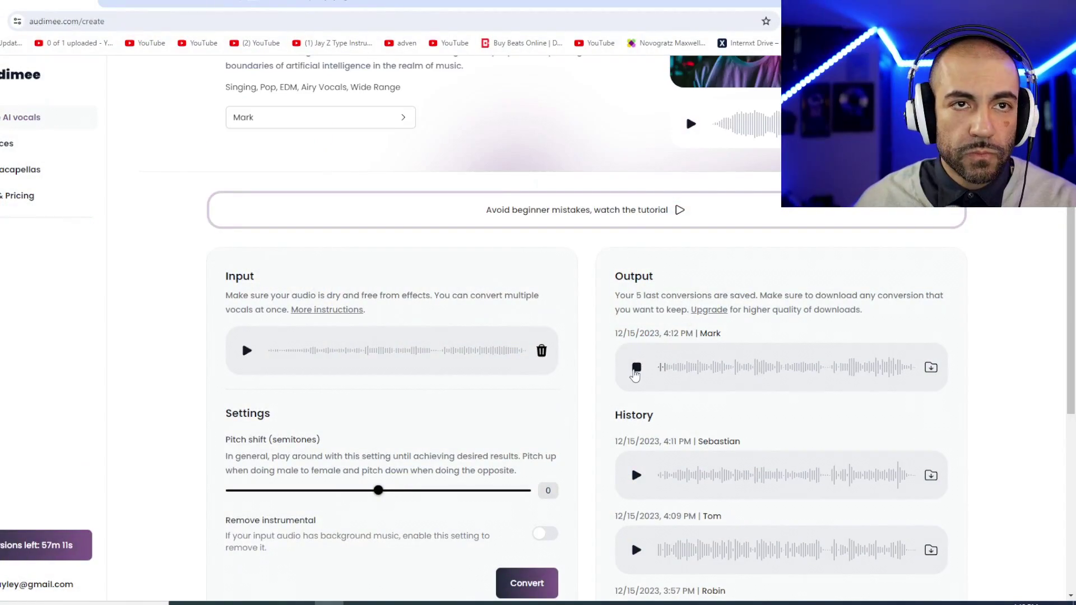
pyautogui.click(637, 369)
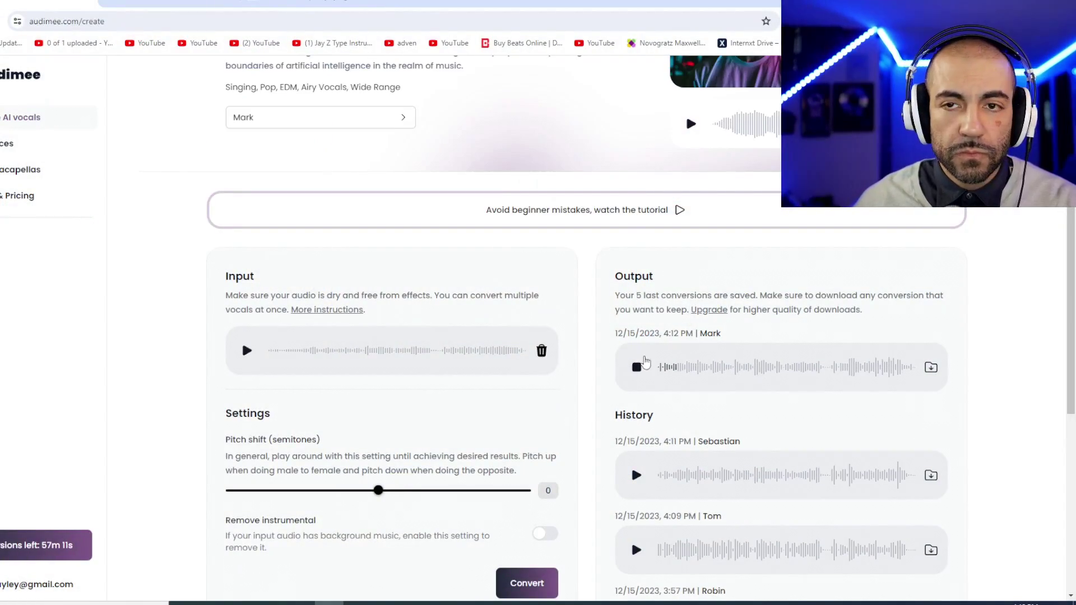
pyautogui.click(637, 370)
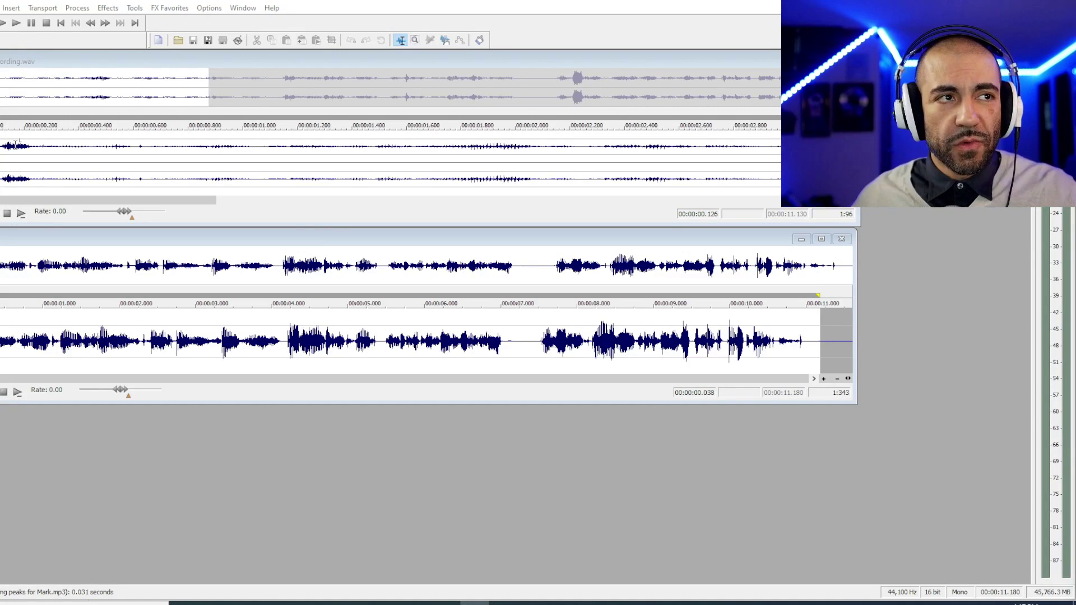
# - Compare the opening section of the original recording with the opening of Mark.mp3 in the audio editor
pyautogui.click(20, 145)
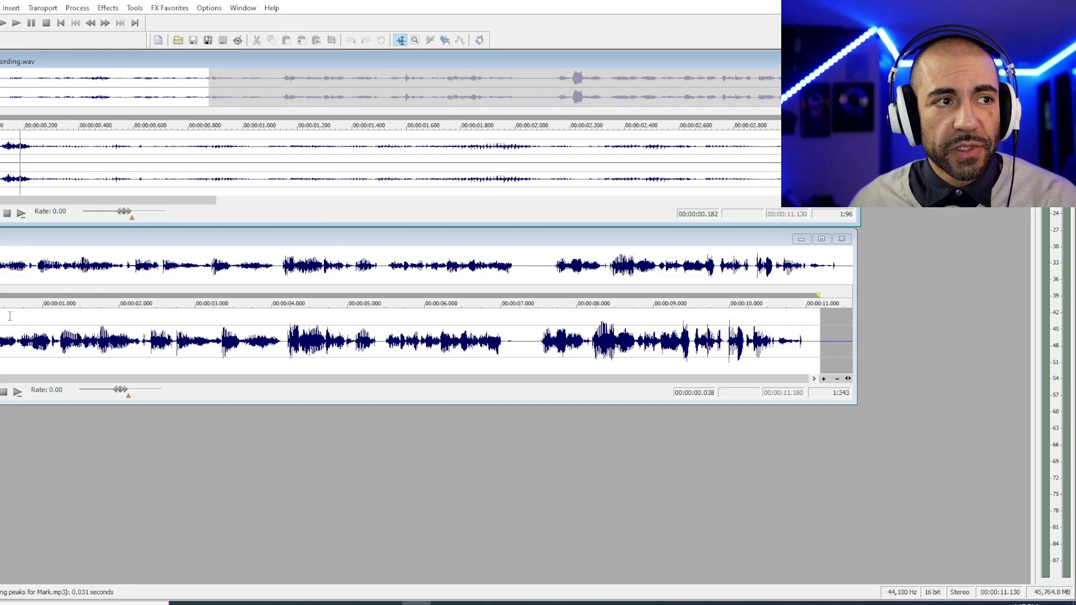
pyautogui.click(17, 339)
pyautogui.click(5, 175)
pyautogui.click(25, 332)
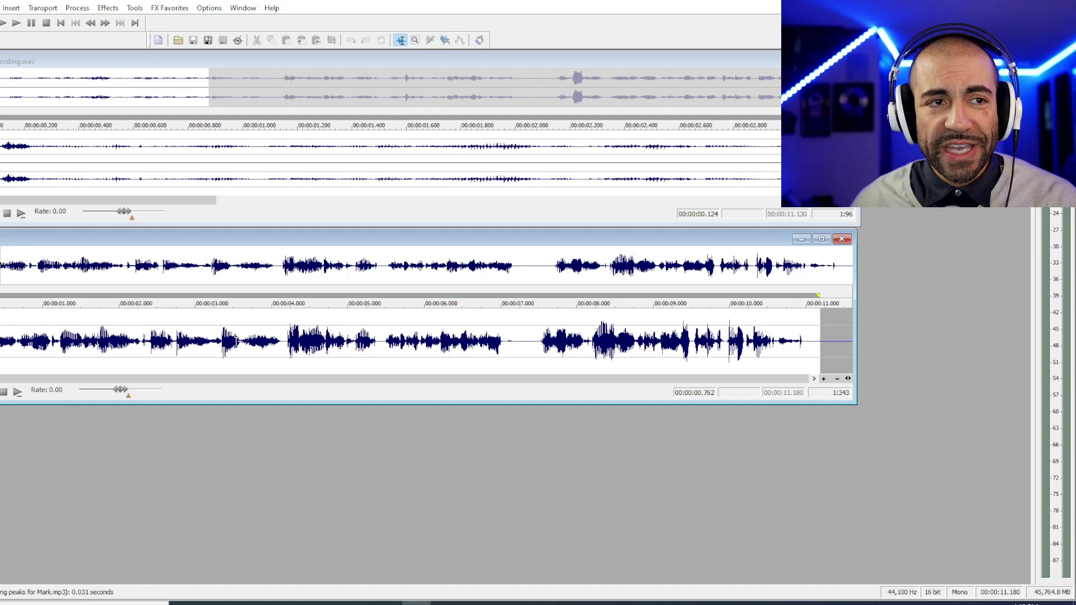
# - Select the quiet gap of about 0.38 seconds near 7 seconds in the original recording and the matching gap in Mark.mp3
pyautogui.scroll(-3, 532, 162)
pyautogui.moveTo(519, 162); pyautogui.dragTo(548, 160)
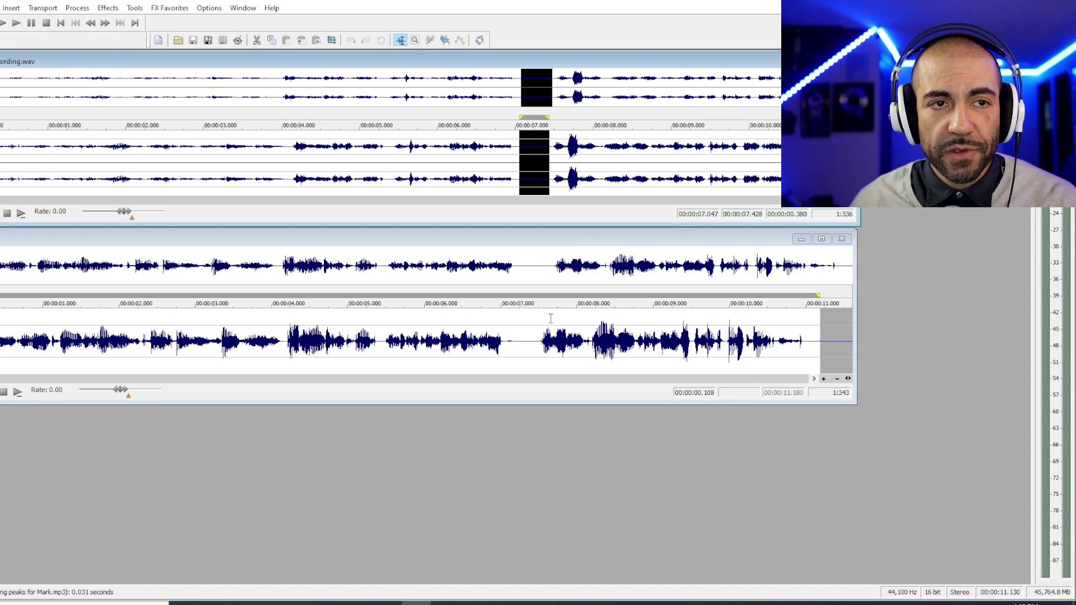
pyautogui.moveTo(541, 317); pyautogui.dragTo(507, 319)
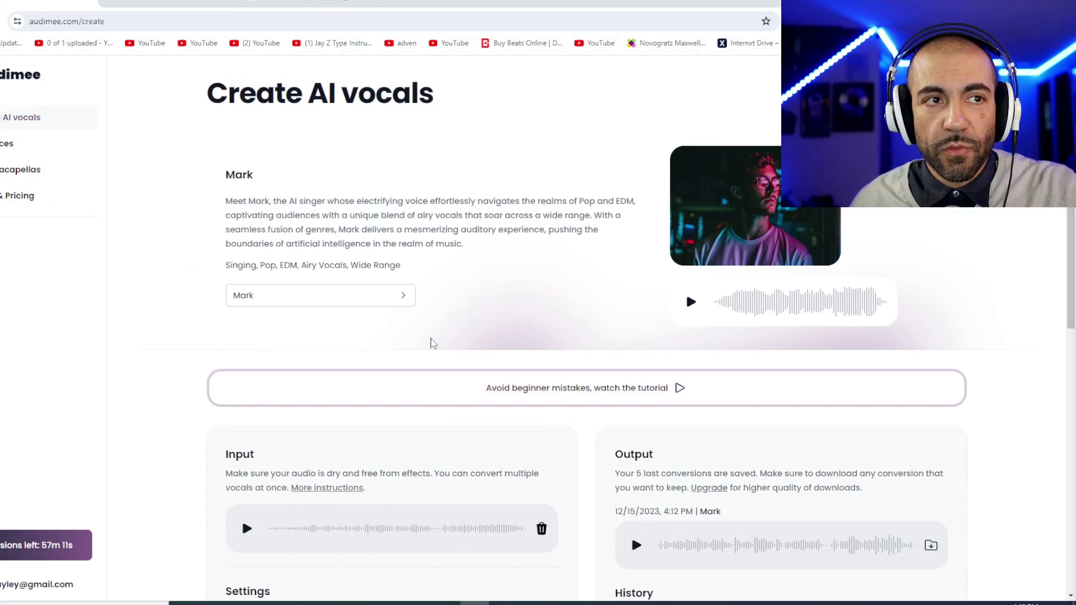
# - Play the Mark conversion of the Pound Town acapella in Audimee's output
pyautogui.scroll(-2, 426, 336)
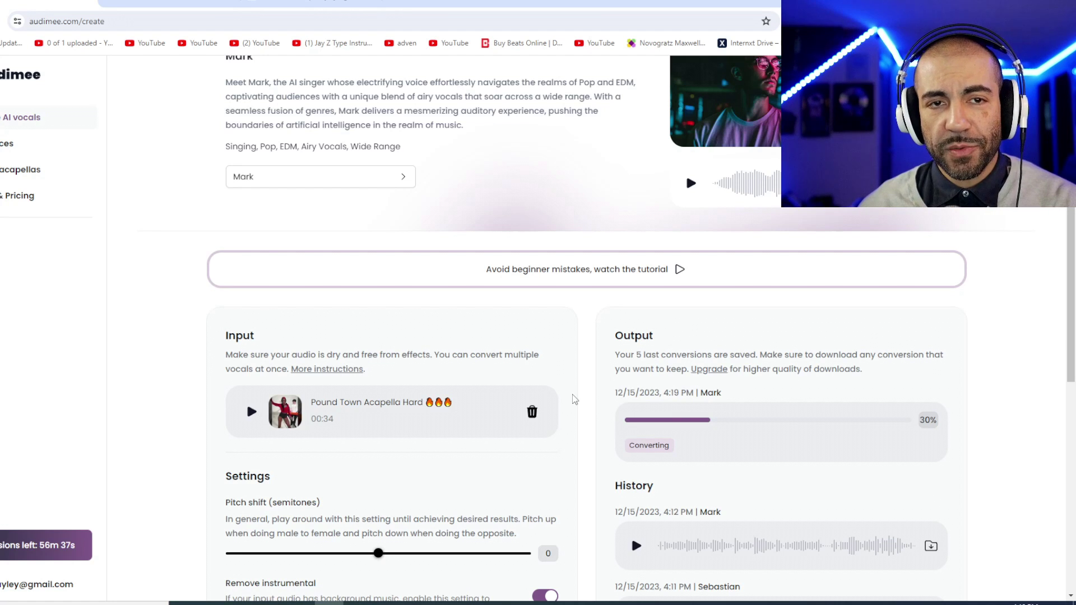
pyautogui.click(636, 428)
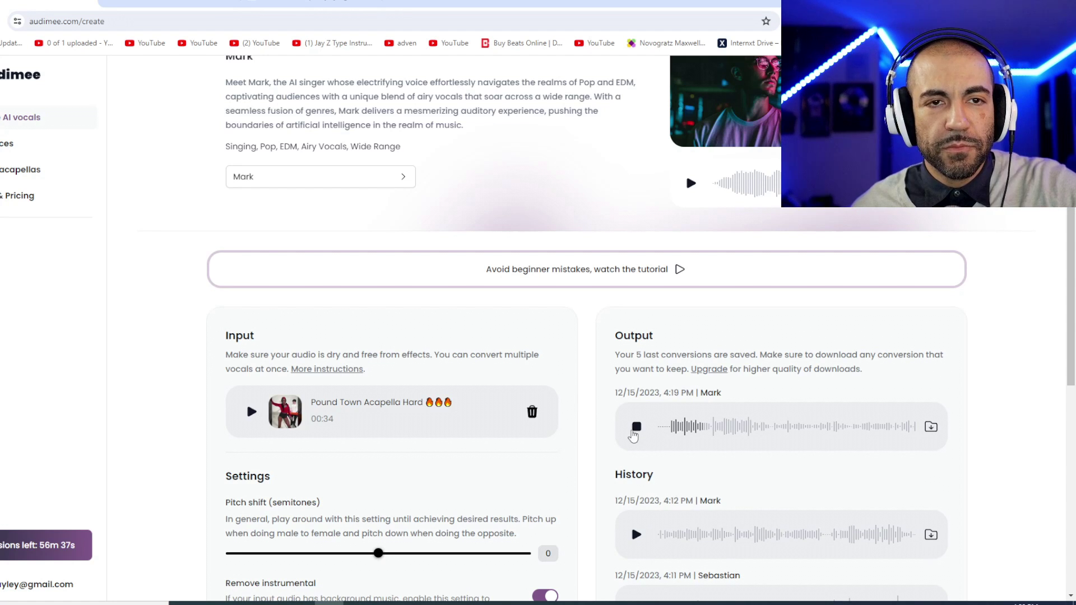